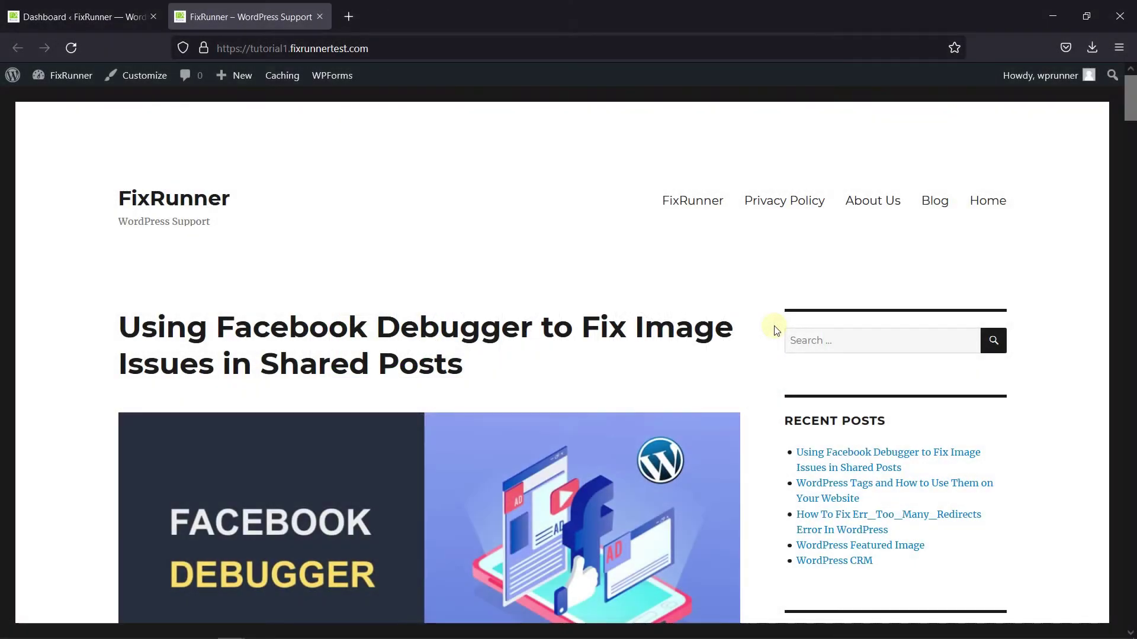
{"action": "scroll", "coordinate": [773, 331], "scroll_direction": "down", "scroll_amount": 1}
{"action": "scroll", "coordinate": [774, 331], "scroll_direction": "down", "scroll_amount": 2}
{"action": "scroll", "coordinate": [773, 330], "scroll_direction": "down", "scroll_amount": 4}
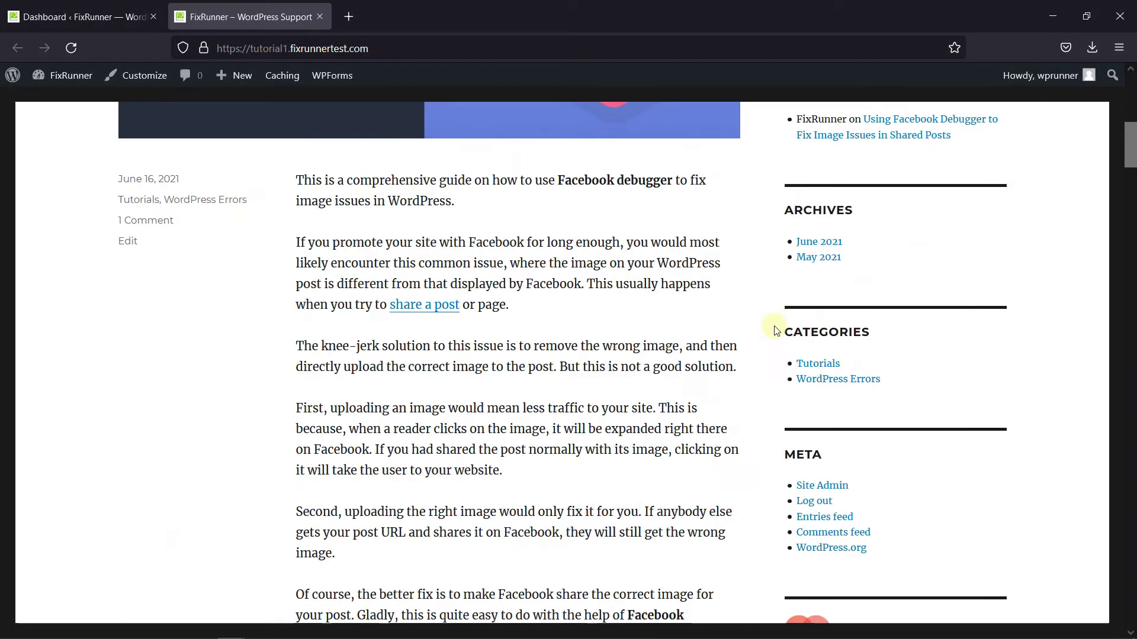
{"action": "scroll", "coordinate": [774, 331], "scroll_direction": "down", "scroll_amount": 2}
{"action": "scroll", "coordinate": [774, 331], "scroll_direction": "down", "scroll_amount": 2}
{"action": "scroll", "coordinate": [774, 330], "scroll_direction": "down", "scroll_amount": 2}
{"action": "scroll", "coordinate": [774, 331], "scroll_direction": "down", "scroll_amount": 2}
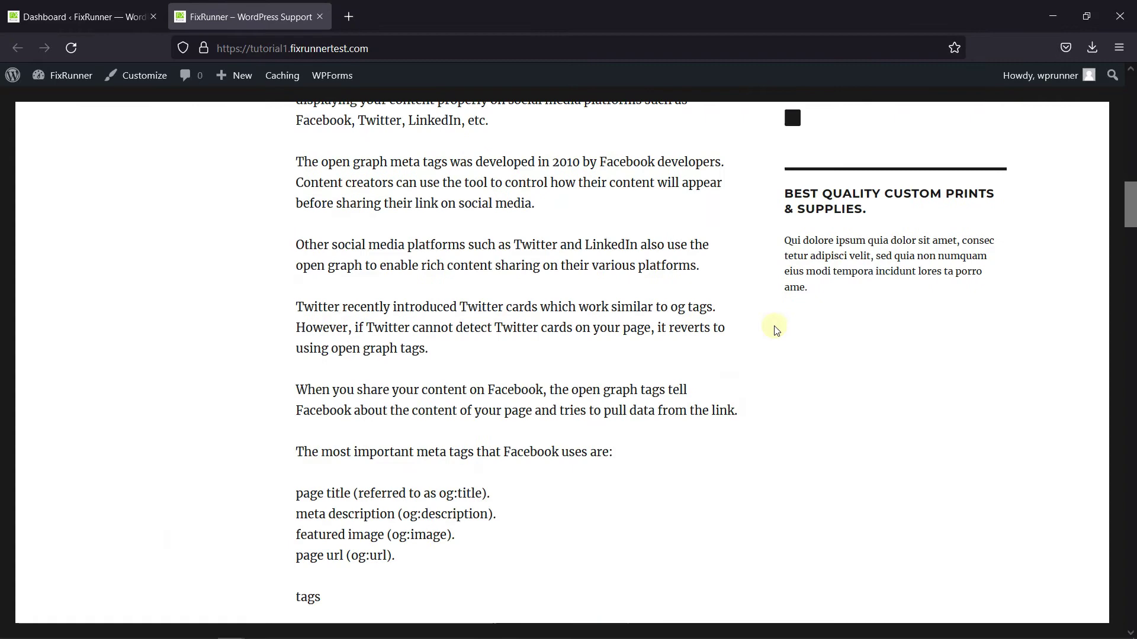
{"action": "scroll", "coordinate": [774, 330], "scroll_direction": "down", "scroll_amount": 2}
{"action": "scroll", "coordinate": [774, 330], "scroll_direction": "down", "scroll_amount": 3}
{"action": "scroll", "coordinate": [773, 330], "scroll_direction": "down", "scroll_amount": 1}
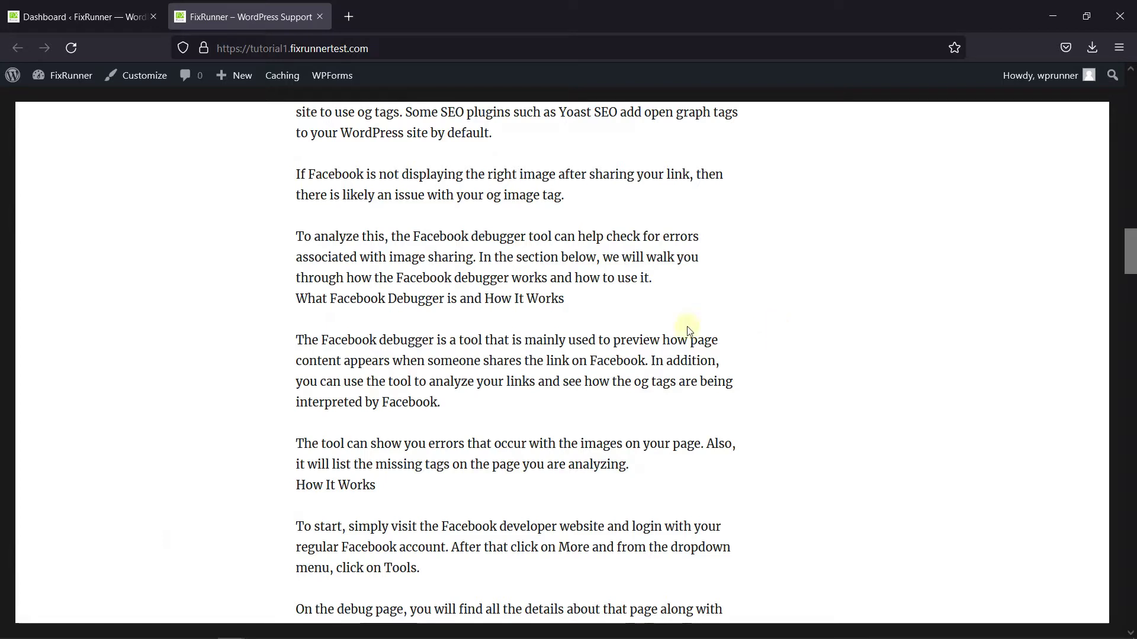
- Open 'Using Facebook Debugger to Fix Image Issues in Shared Posts' from All Posts for editing
{"action": "left_click", "coordinate": [82, 22]}
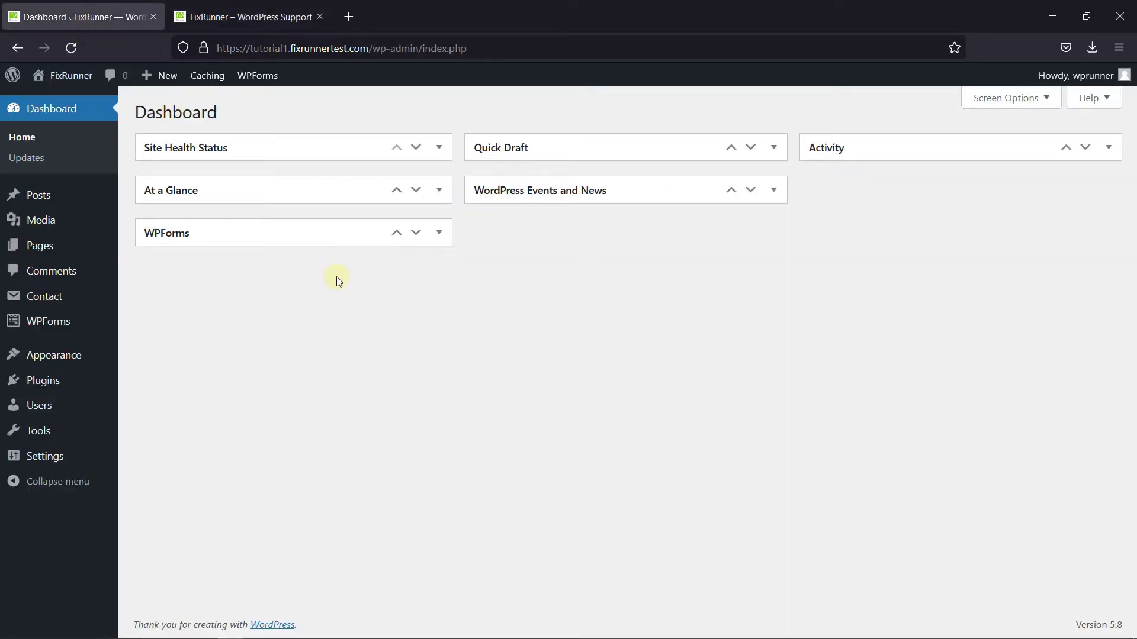
{"action": "mouse_move", "coordinate": [38, 194]}
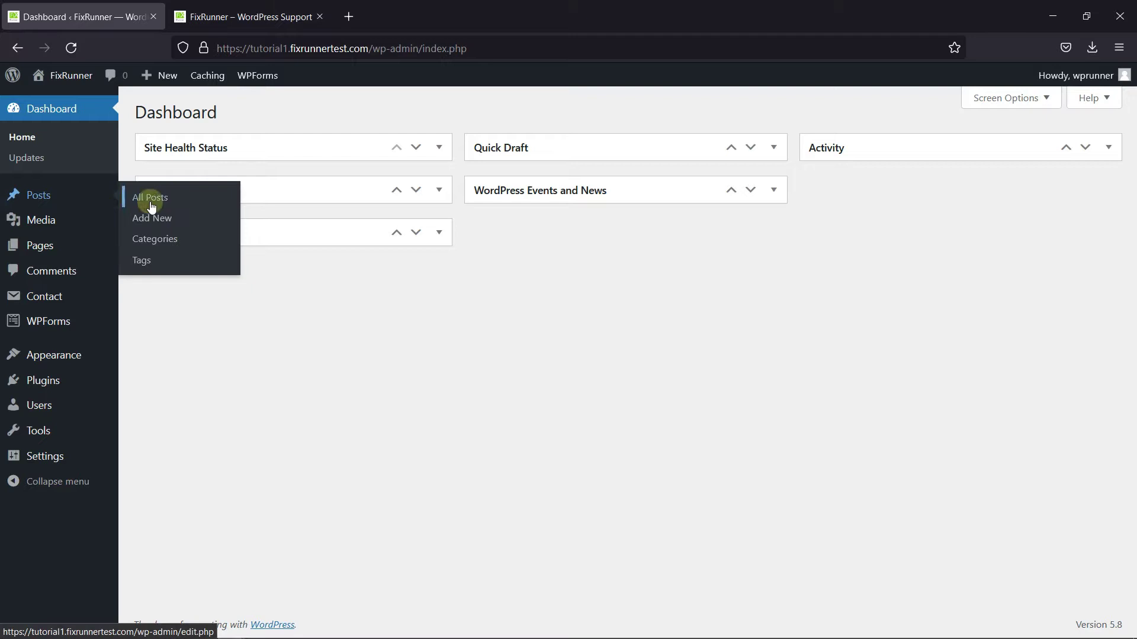
{"action": "left_click", "coordinate": [151, 207]}
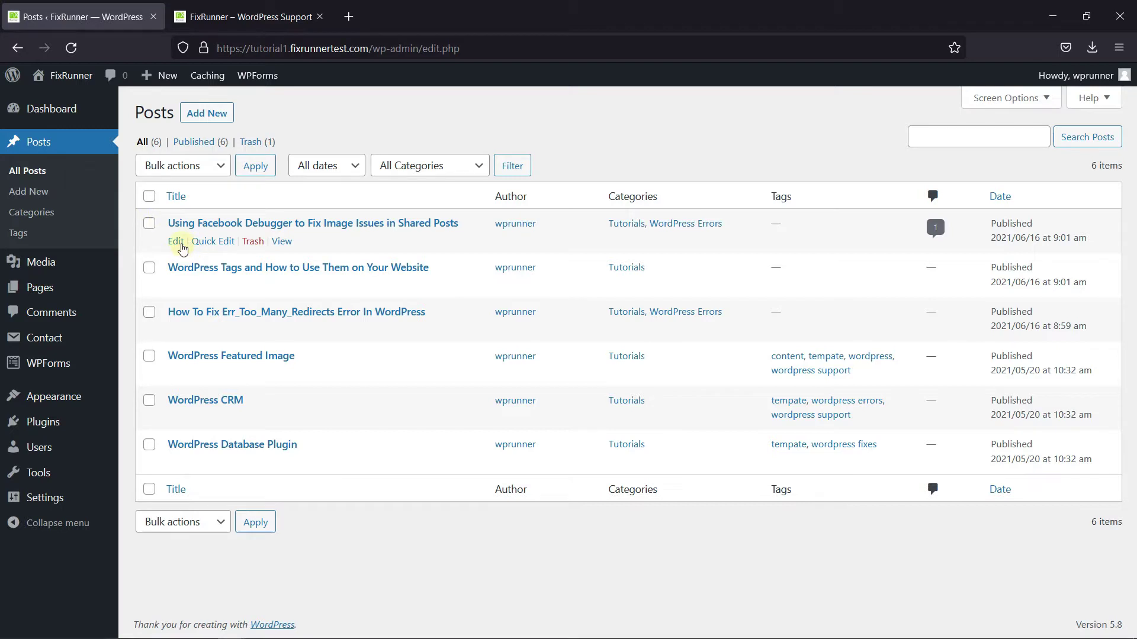
{"action": "left_click", "coordinate": [178, 243]}
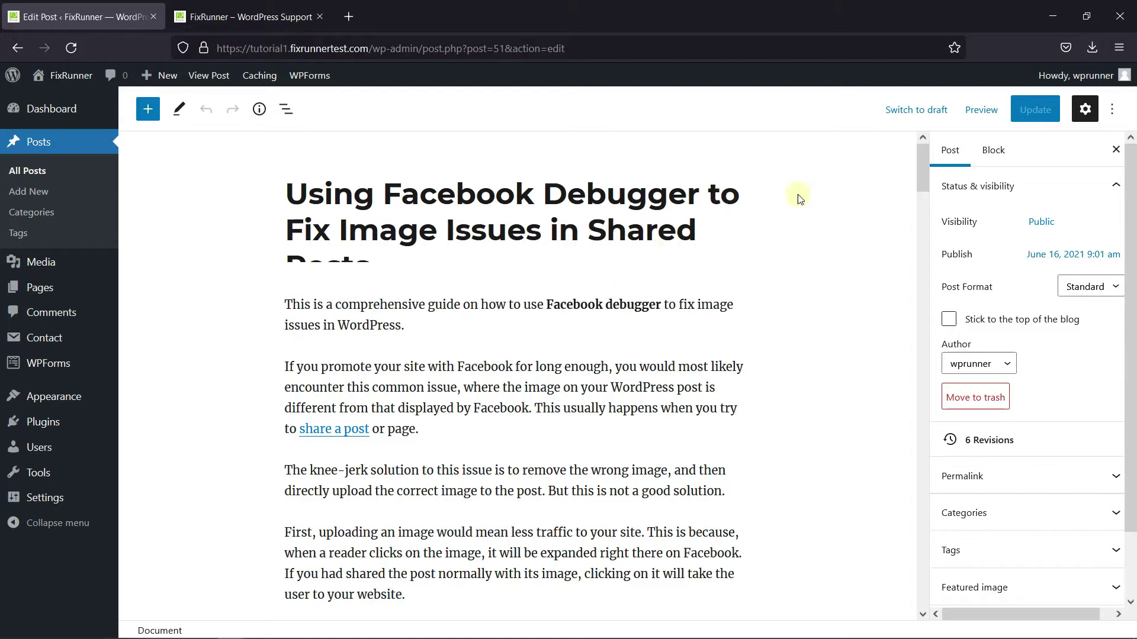
{"action": "scroll", "coordinate": [872, 266], "scroll_direction": "down", "scroll_amount": 3}
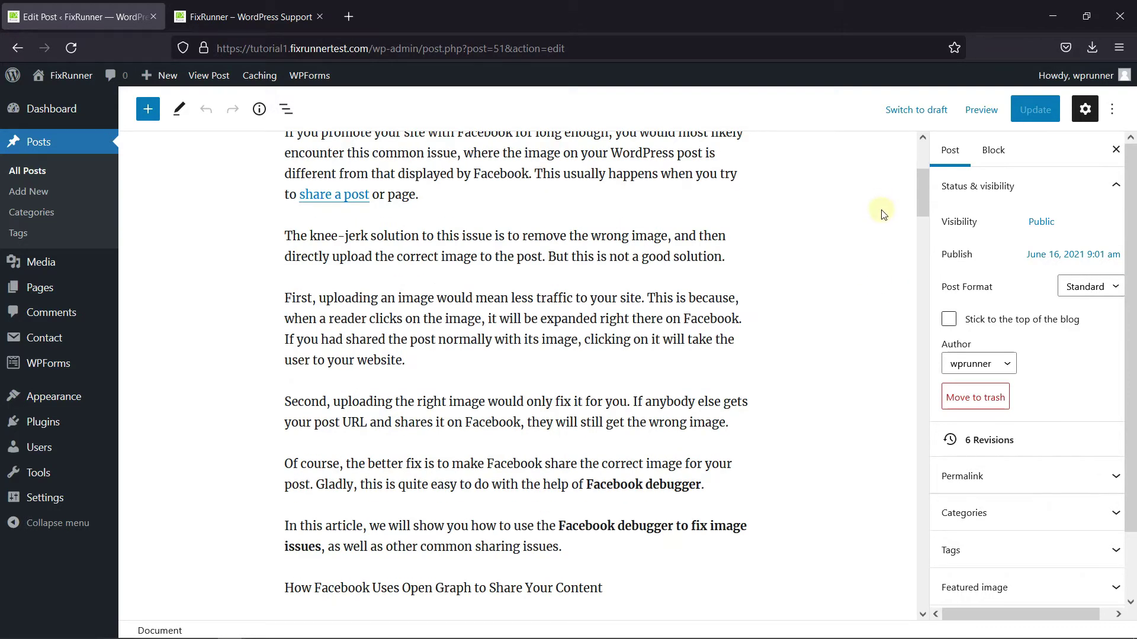
{"action": "scroll", "coordinate": [879, 245], "scroll_direction": "down", "scroll_amount": 1}
{"action": "scroll", "coordinate": [879, 245], "scroll_direction": "down", "scroll_amount": 1}
{"action": "scroll", "coordinate": [879, 245], "scroll_direction": "up", "scroll_amount": 2}
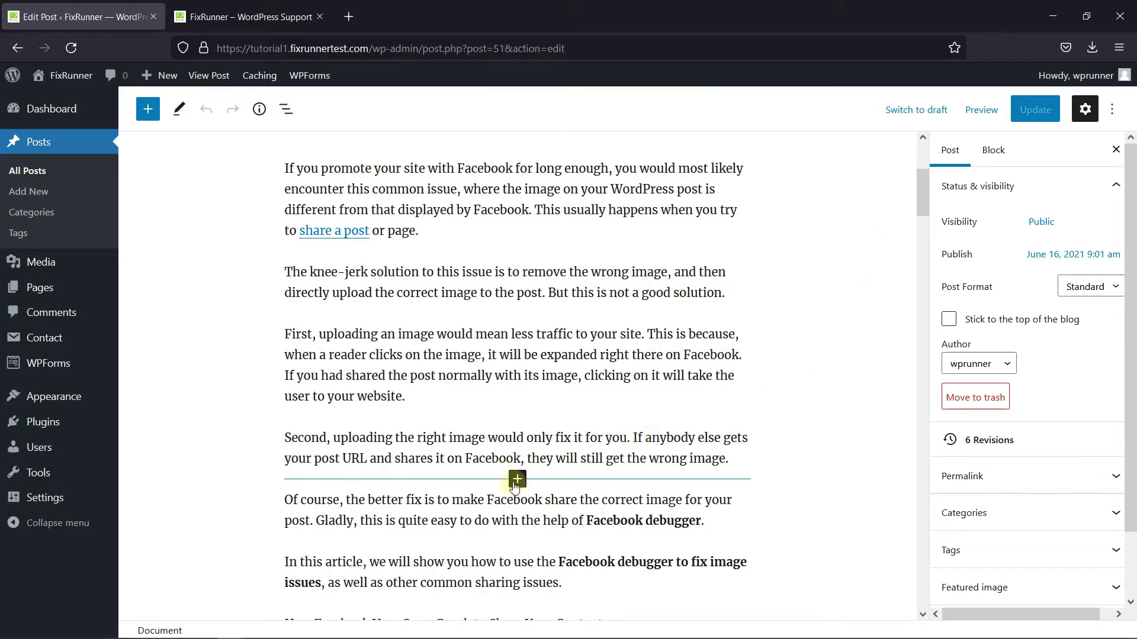
- Insert a Page Break above the 'How Facebook Uses Open Graph' heading and update the post
{"action": "left_click", "coordinate": [517, 480]}
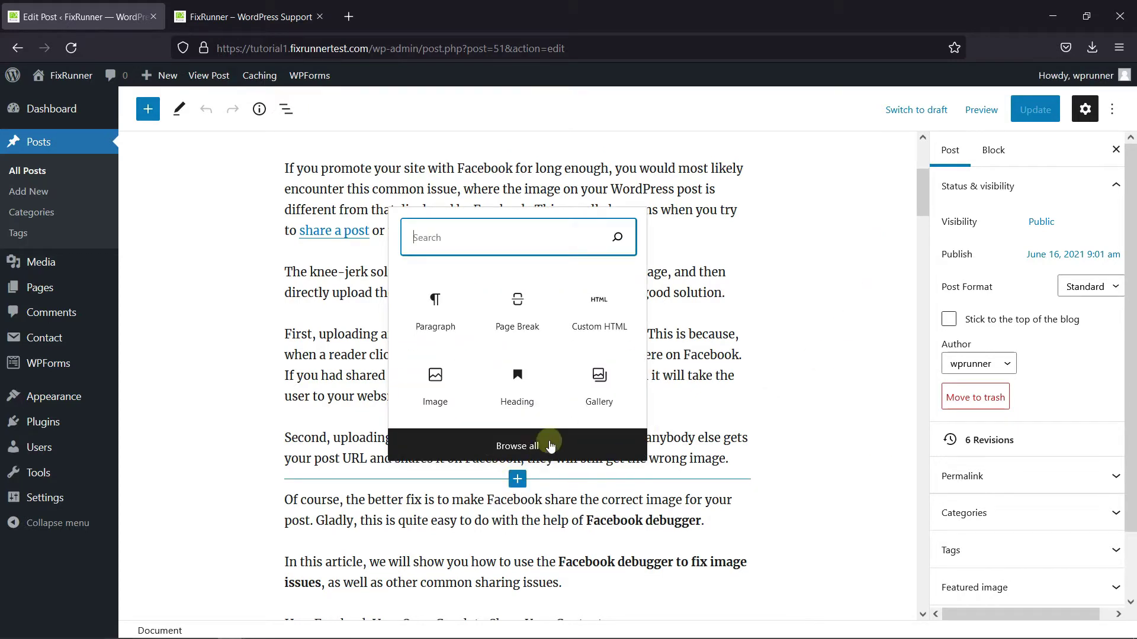
{"action": "type", "text": "page "}
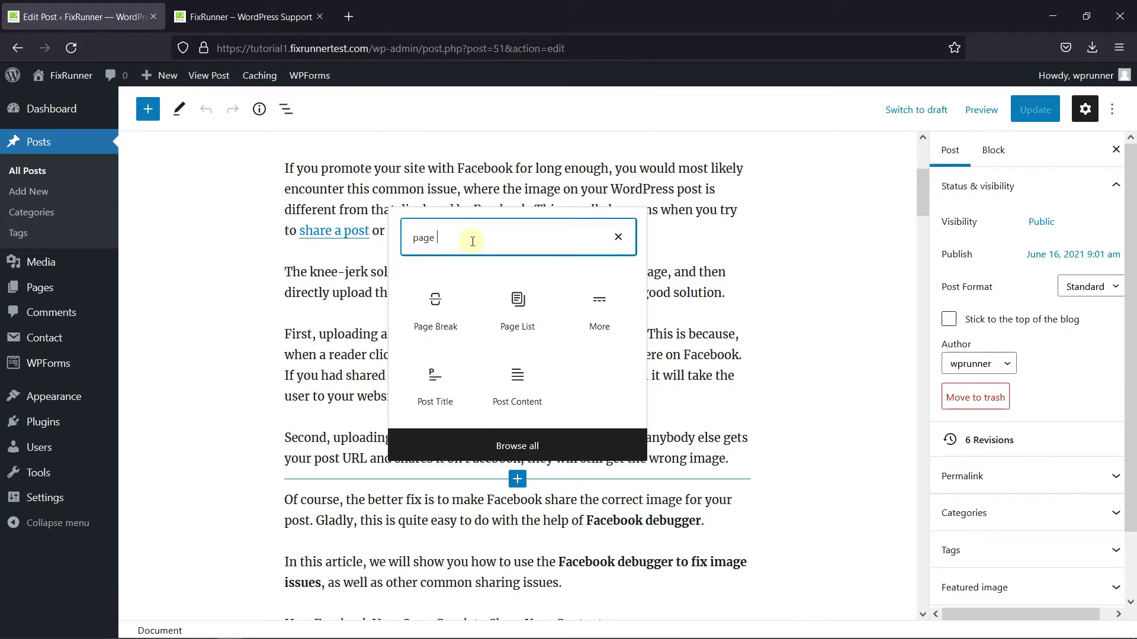
{"action": "type", "text": "break"}
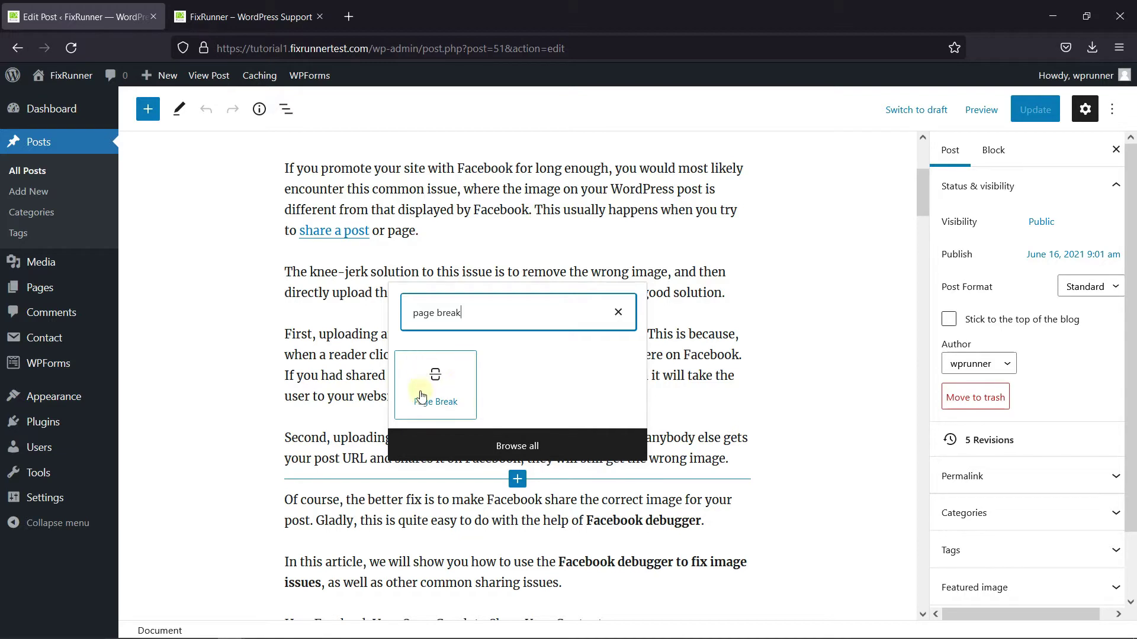
{"action": "left_click", "coordinate": [421, 396]}
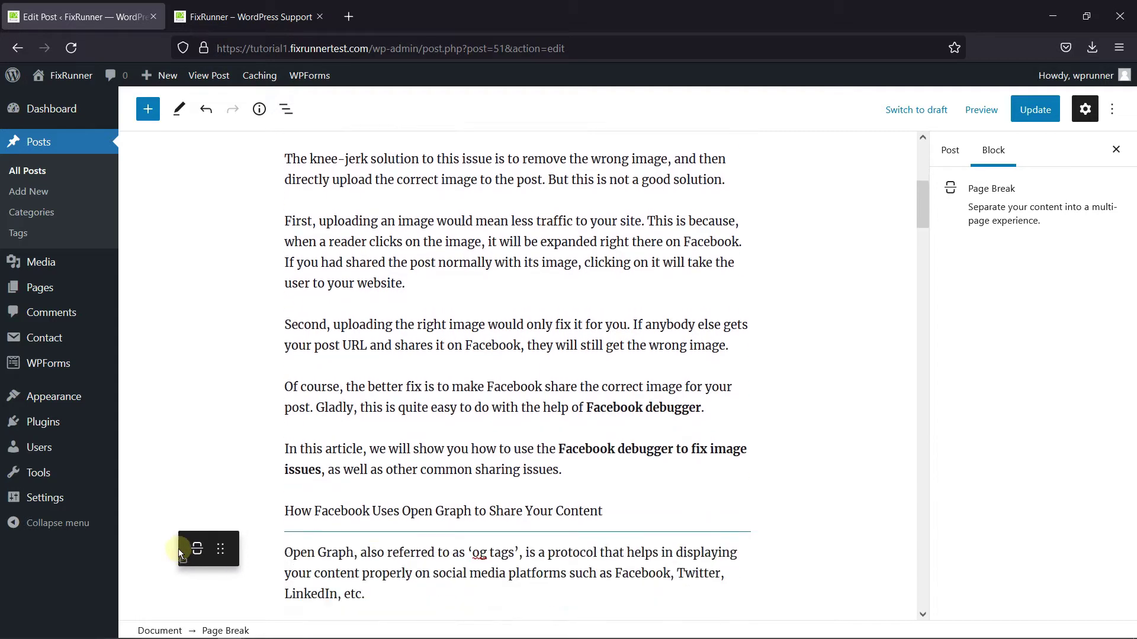
{"action": "left_click_drag", "start_coordinate": [175, 468], "coordinate": [203, 435]}
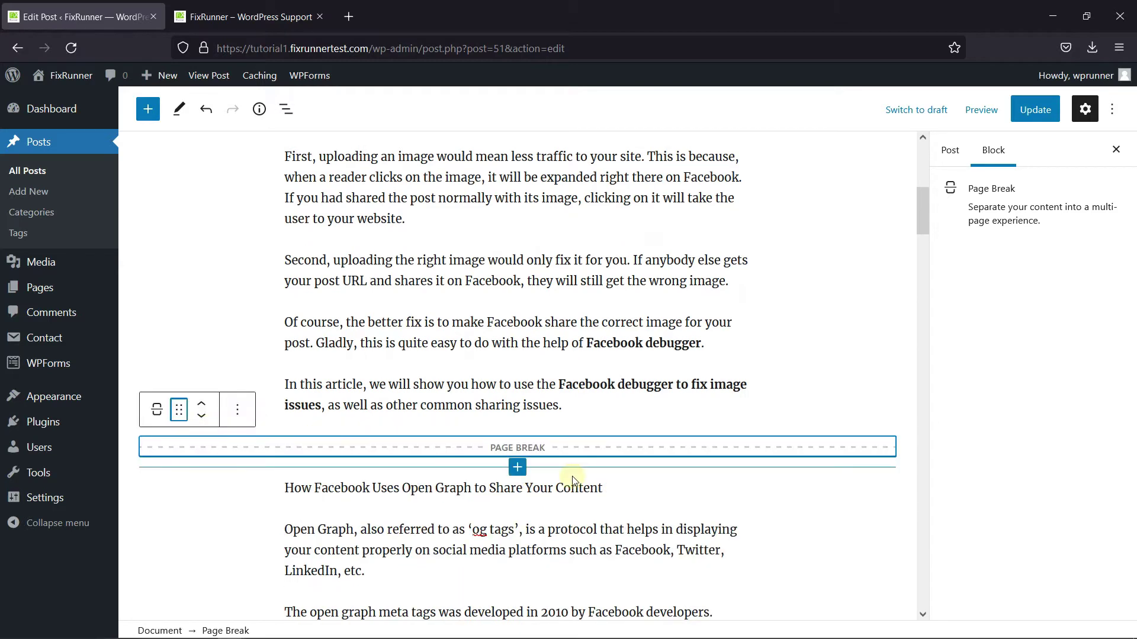
{"action": "left_click", "coordinate": [614, 469]}
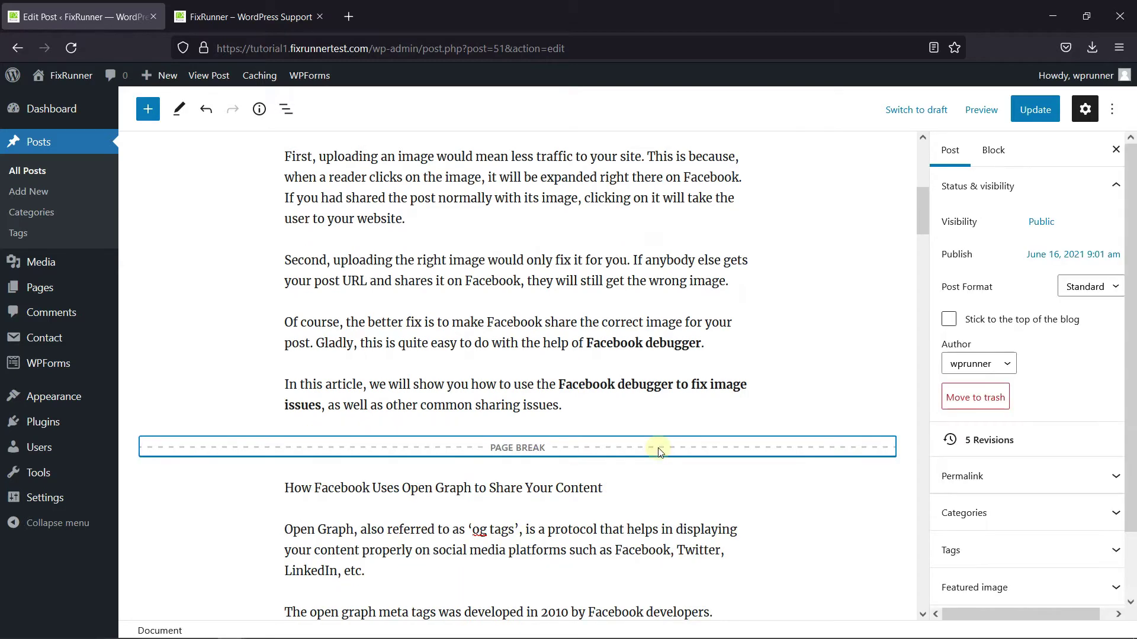
{"action": "left_click", "coordinate": [1033, 119]}
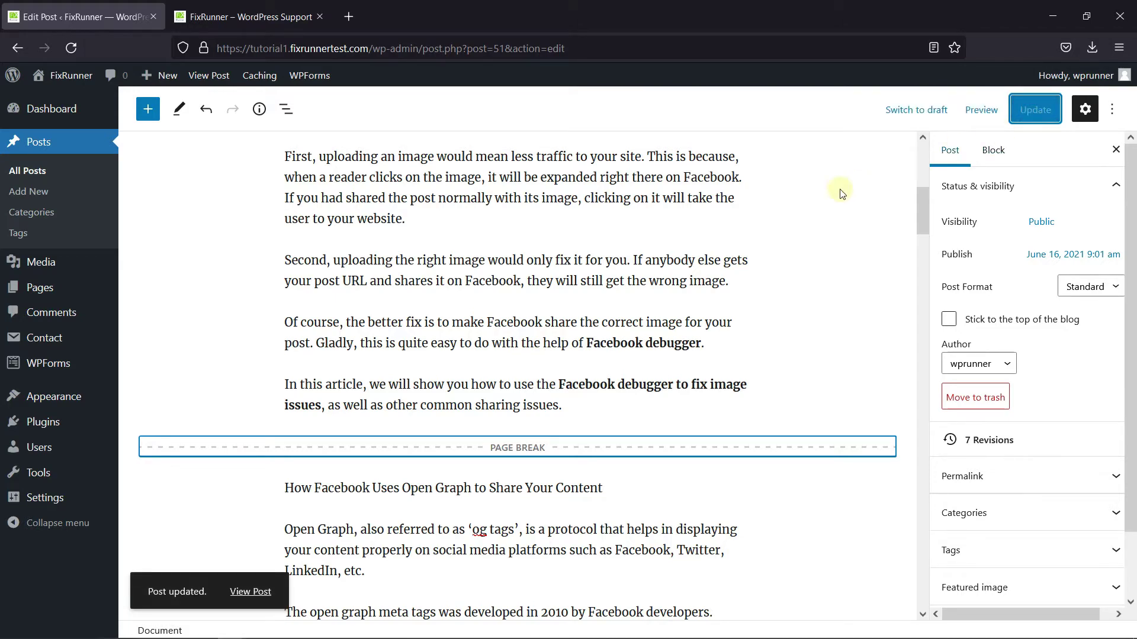
- Reload the live Facebook Debugger article and open page 2 from its page links
{"action": "left_click", "coordinate": [247, 16]}
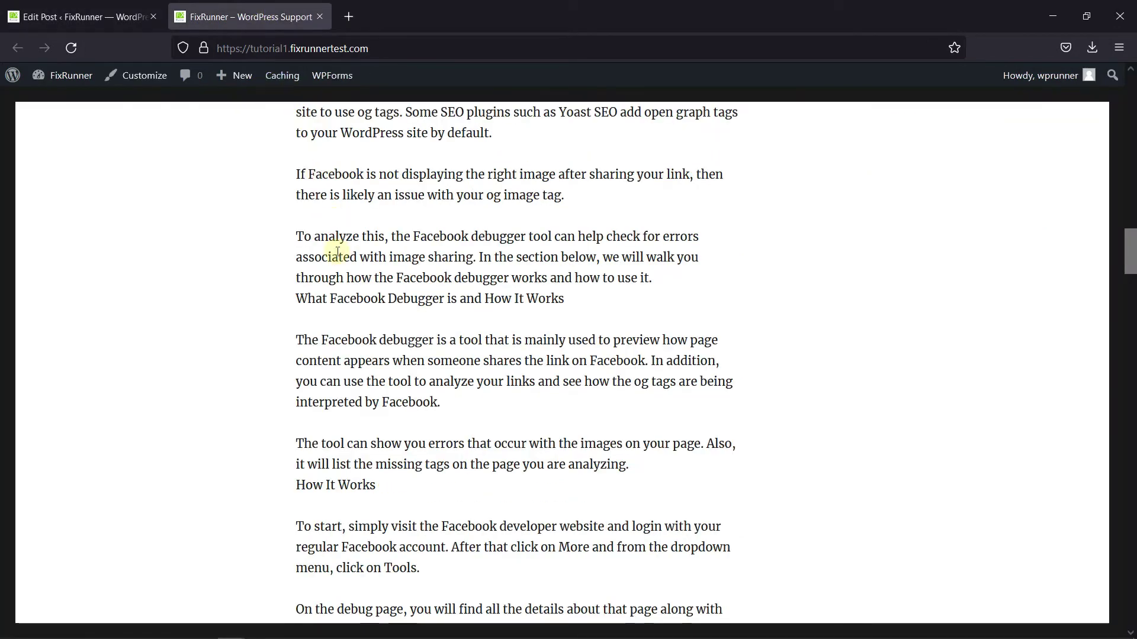
{"action": "left_click", "coordinate": [73, 48]}
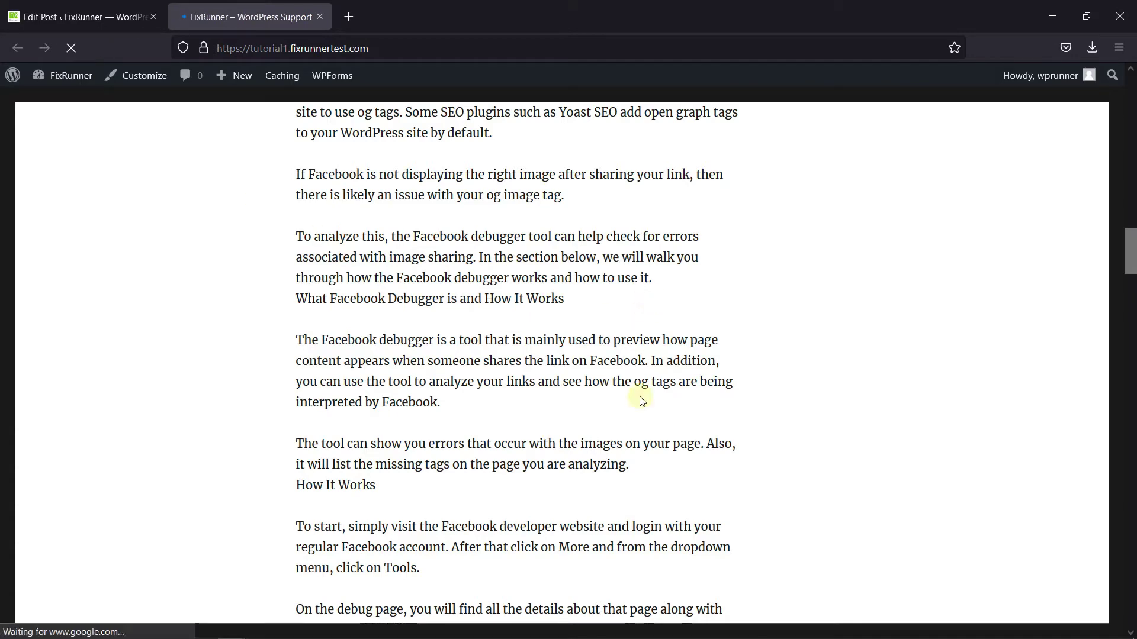
{"action": "scroll", "coordinate": [700, 218], "scroll_direction": "up", "scroll_amount": 4}
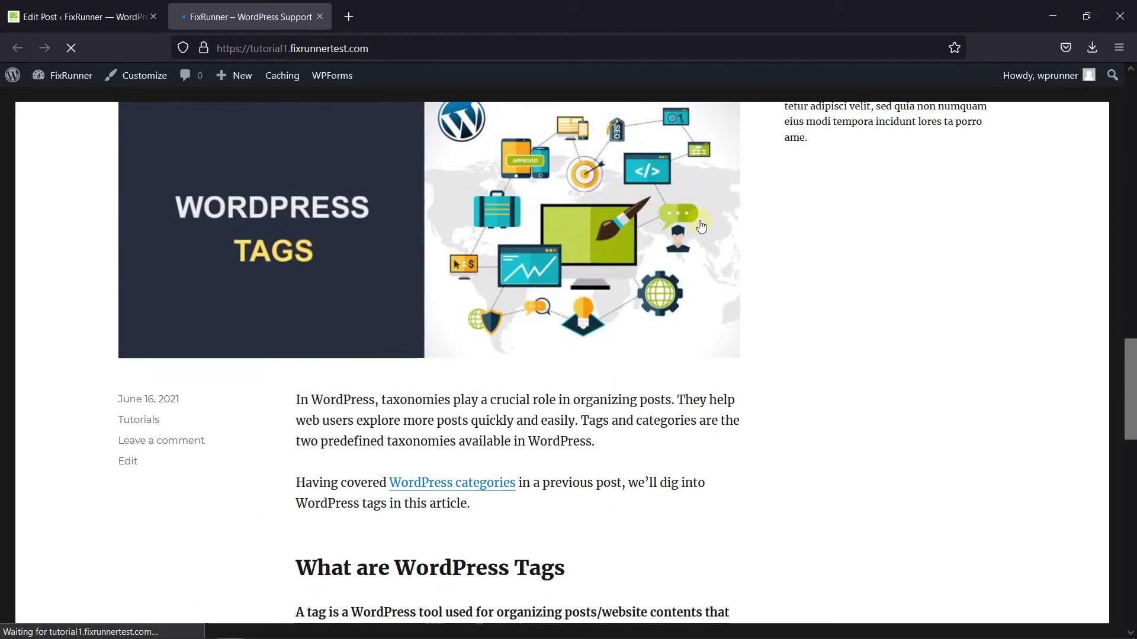
{"action": "scroll", "coordinate": [693, 227], "scroll_direction": "up", "scroll_amount": 1}
{"action": "scroll", "coordinate": [685, 236], "scroll_direction": "up", "scroll_amount": 3}
{"action": "scroll", "coordinate": [679, 241], "scroll_direction": "up", "scroll_amount": 10}
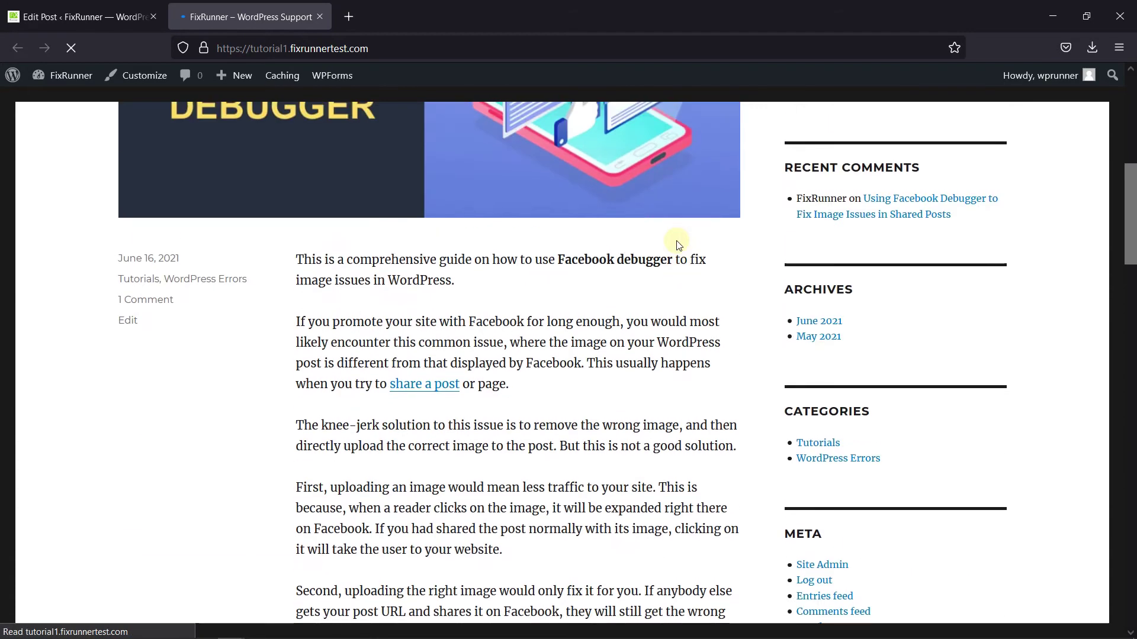
{"action": "scroll", "coordinate": [550, 266], "scroll_direction": "up", "scroll_amount": 4}
{"action": "scroll", "coordinate": [511, 306], "scroll_direction": "down", "scroll_amount": 4}
{"action": "scroll", "coordinate": [600, 316], "scroll_direction": "down", "scroll_amount": 3}
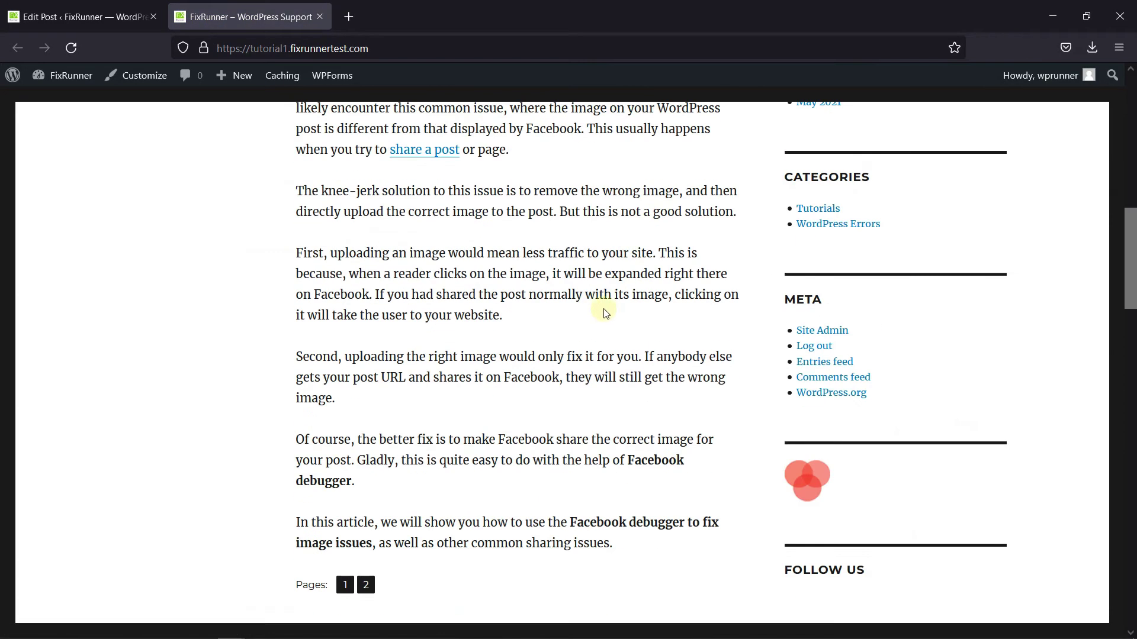
{"action": "scroll", "coordinate": [463, 521], "scroll_direction": "down", "scroll_amount": 2}
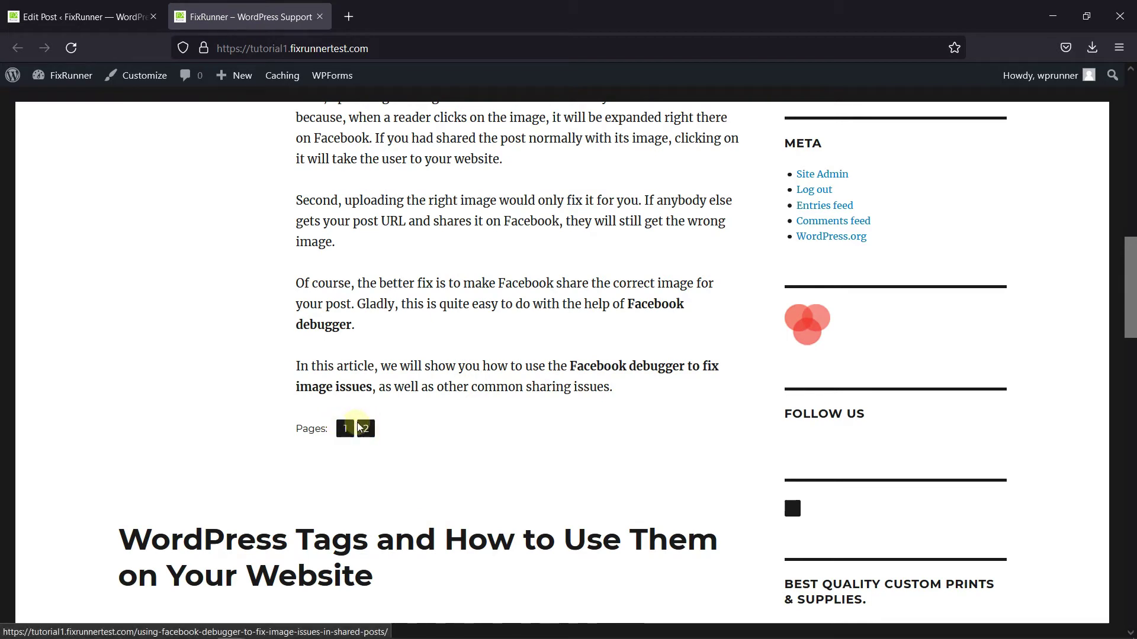
{"action": "left_click", "coordinate": [370, 431]}
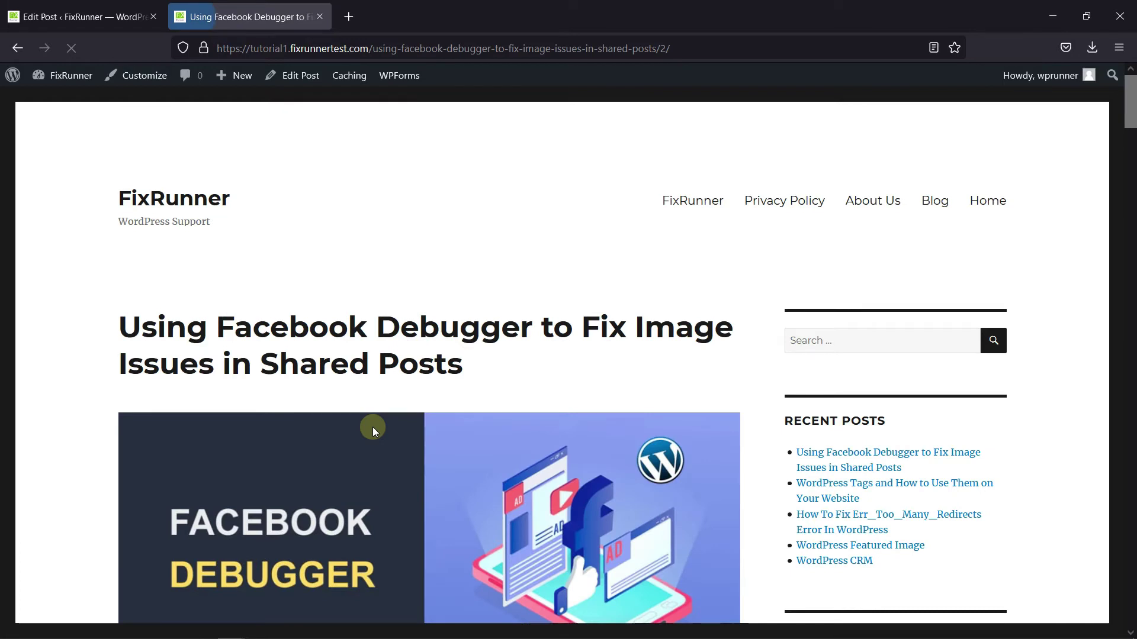
- Delete the Page Break block from the Facebook Debugger post and update it
{"action": "left_click", "coordinate": [93, 26]}
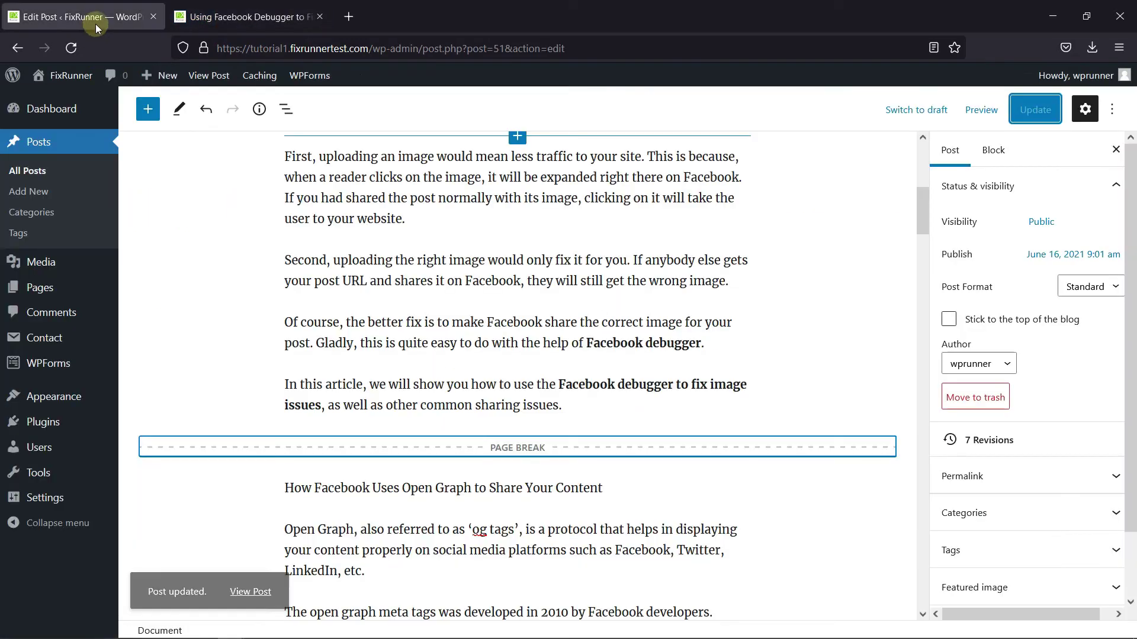
{"action": "left_click", "coordinate": [576, 454]}
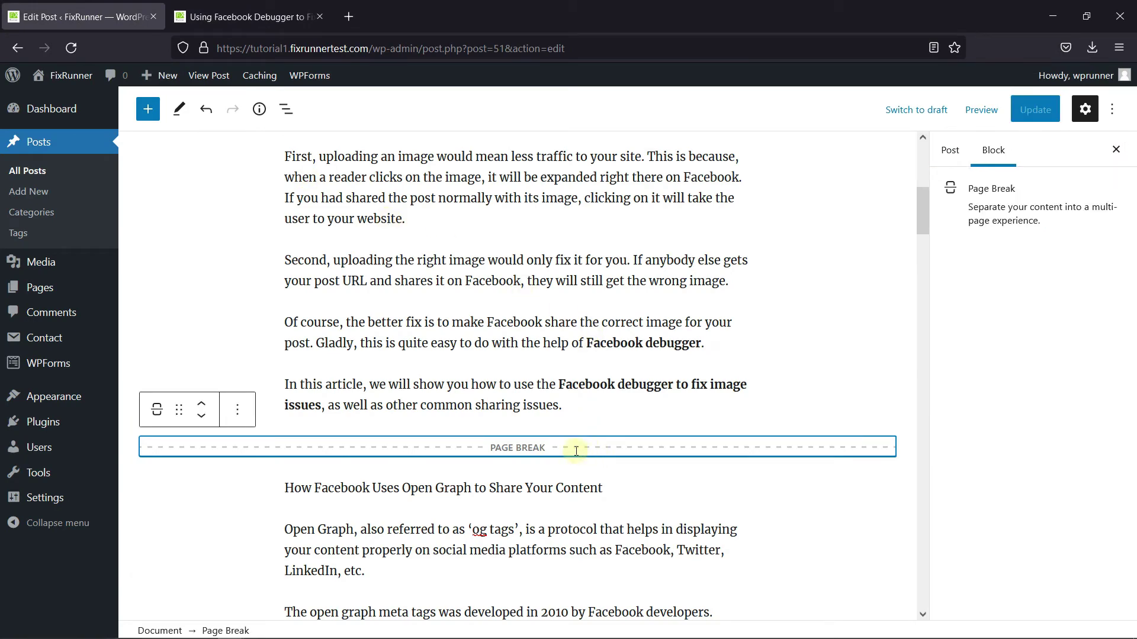
{"action": "key", "text": "BackSpace"}
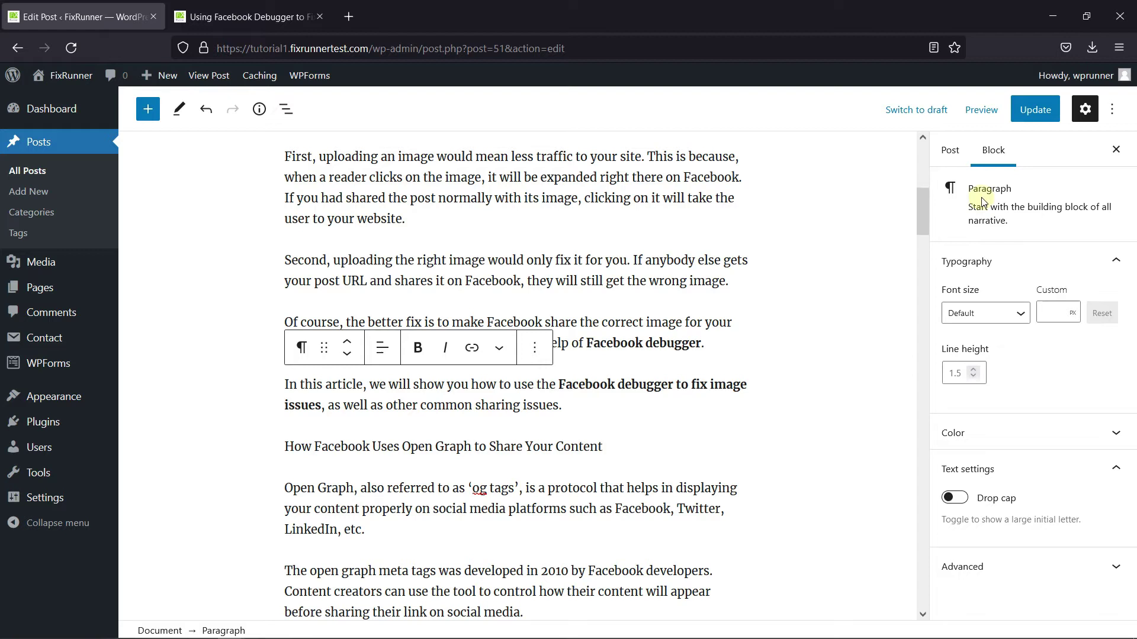
{"action": "left_click", "coordinate": [1019, 113]}
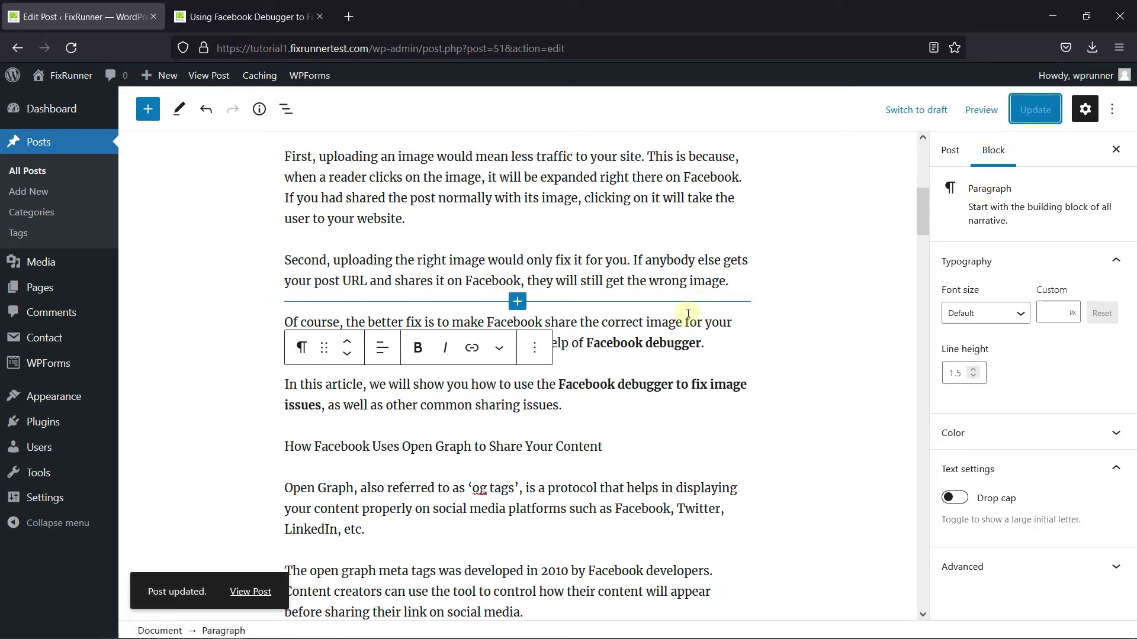
{"action": "mouse_move", "coordinate": [43, 422]}
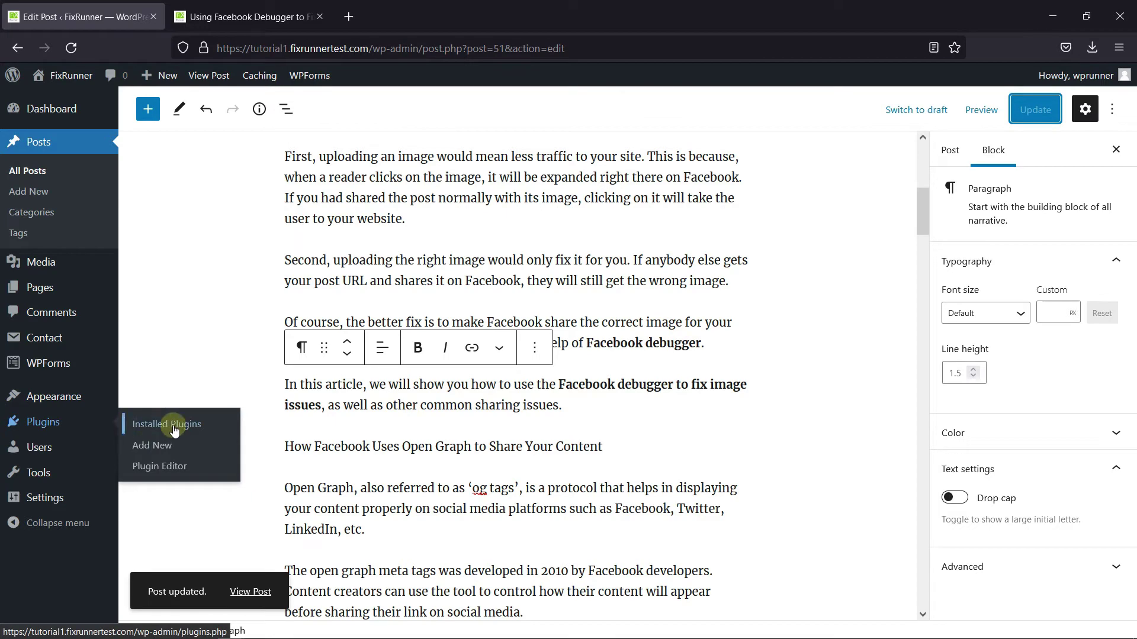
- Activate Automatically Paginate Posts from the Installed Plugins list
{"action": "left_click", "coordinate": [174, 427]}
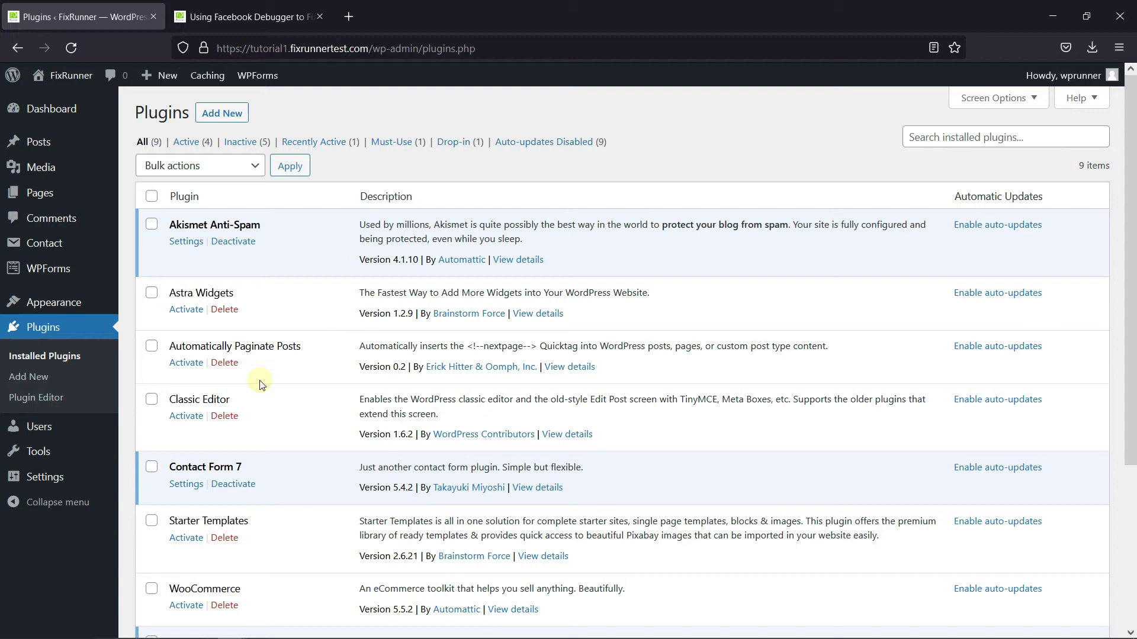
{"action": "left_click", "coordinate": [199, 363]}
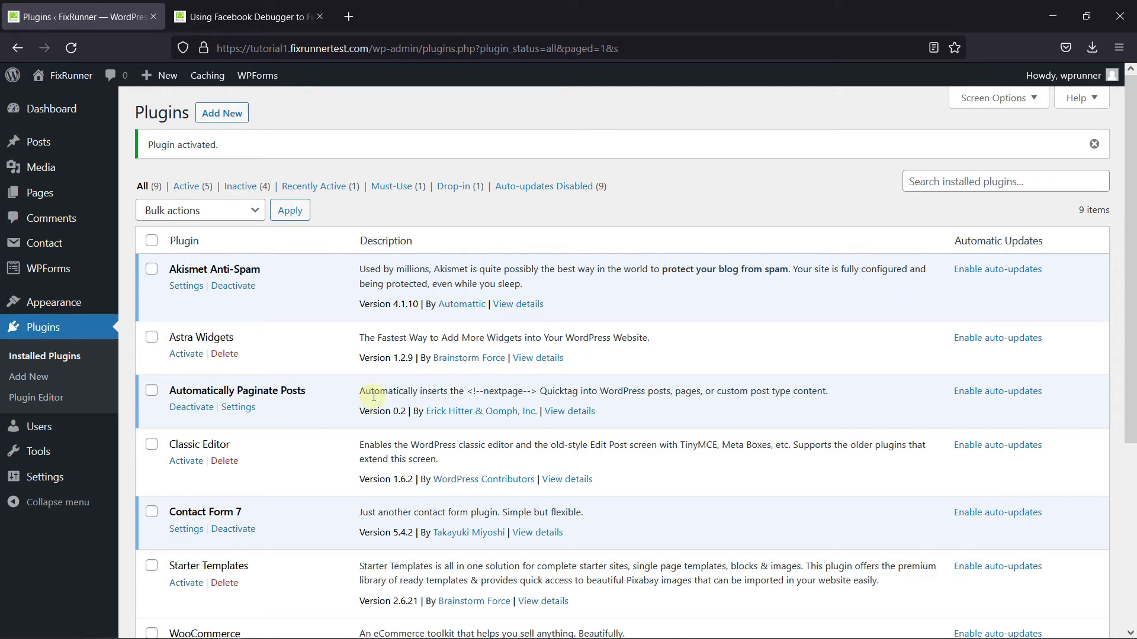
{"action": "mouse_move", "coordinate": [45, 478]}
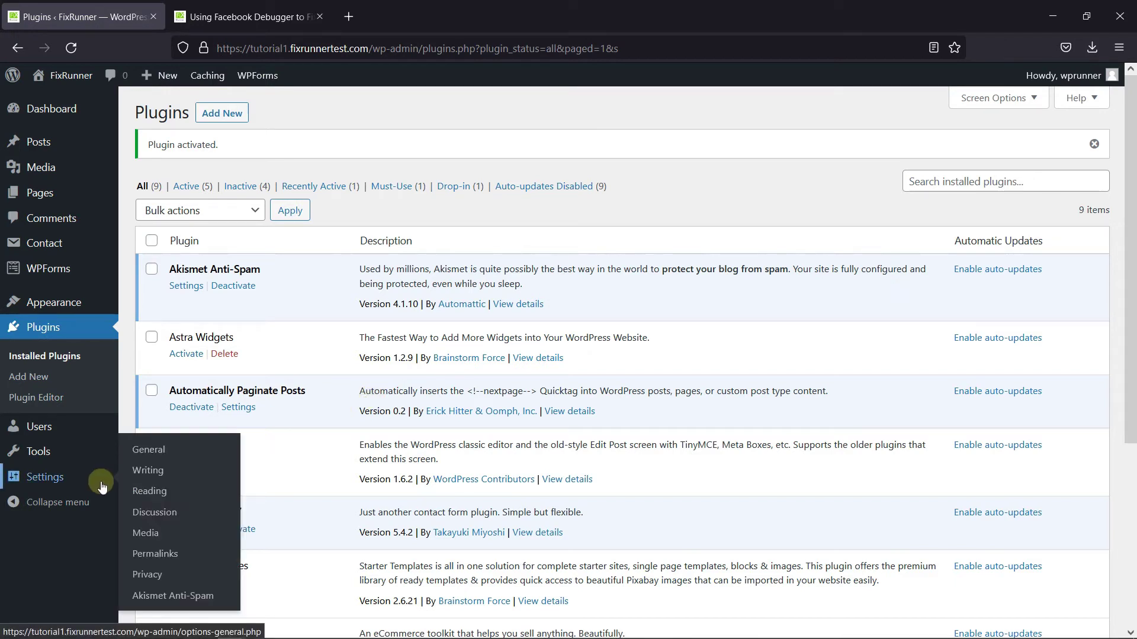
- Set Automatically Paginate Posts' total number of pages to 5 in Reading settings and save
{"action": "left_click", "coordinate": [145, 499]}
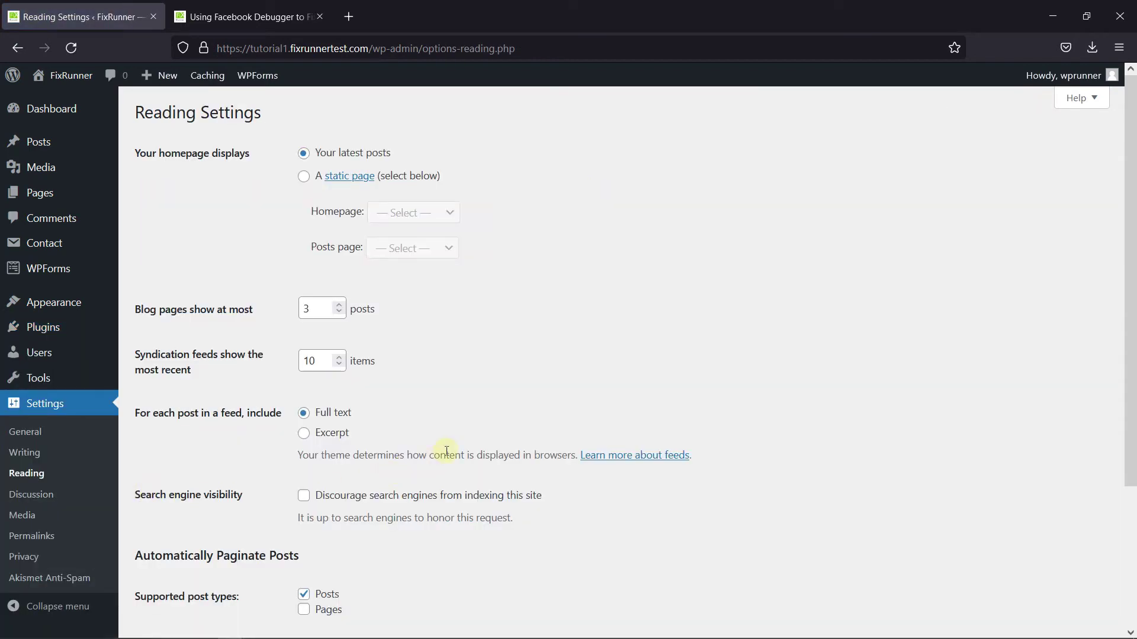
{"action": "scroll", "coordinate": [444, 450], "scroll_direction": "down", "scroll_amount": 3}
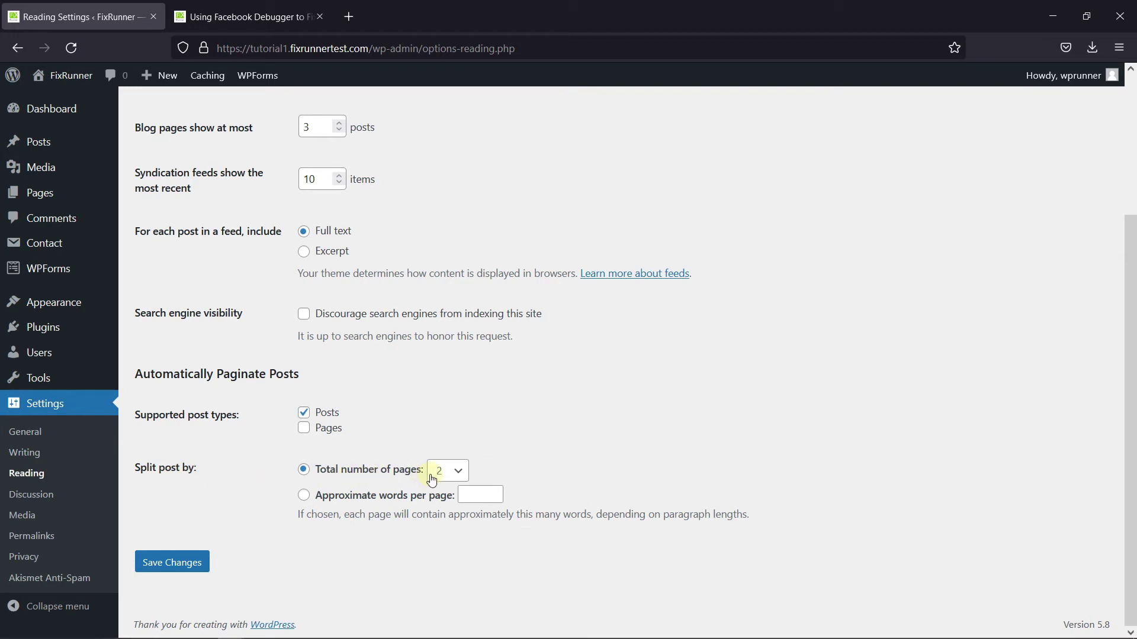
{"action": "left_click", "coordinate": [453, 478]}
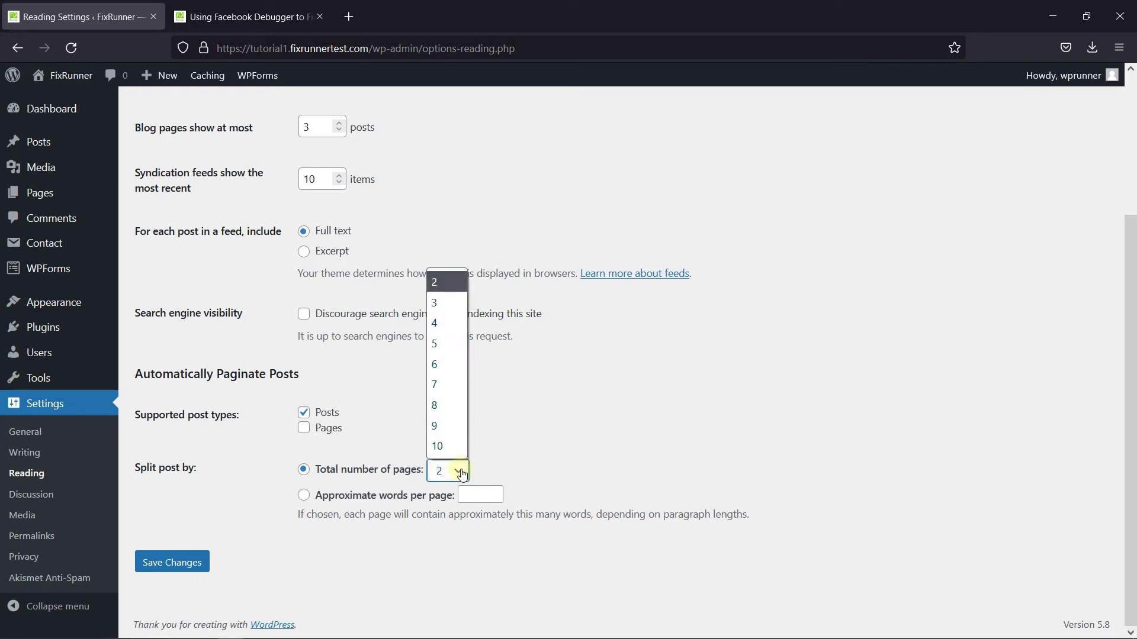
{"action": "left_click", "coordinate": [454, 344]}
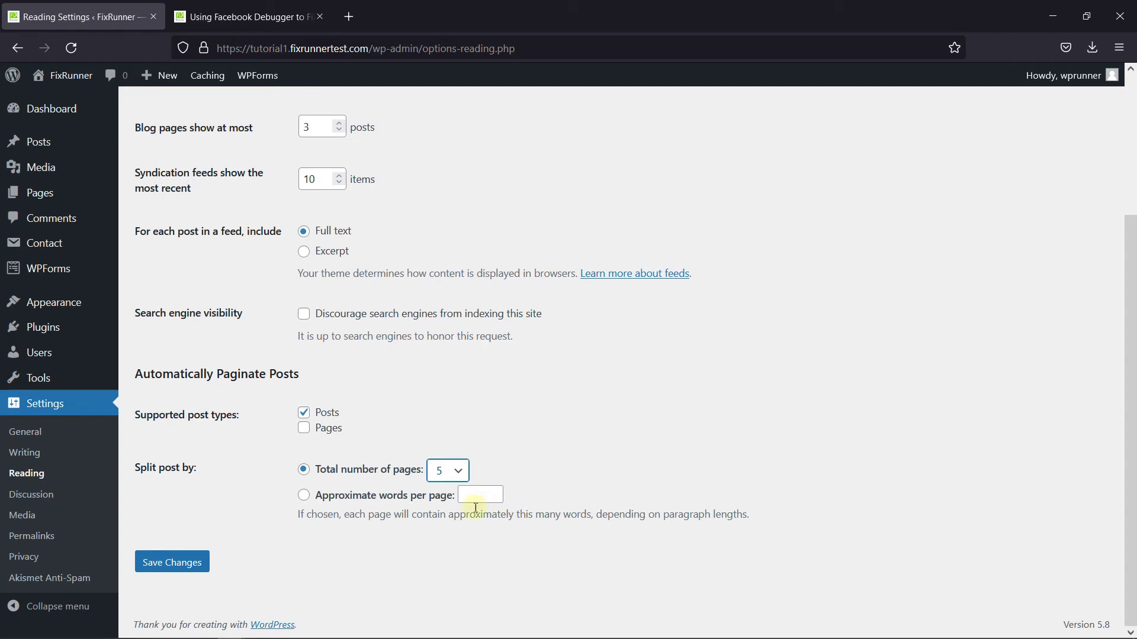
{"action": "left_click", "coordinate": [170, 566]}
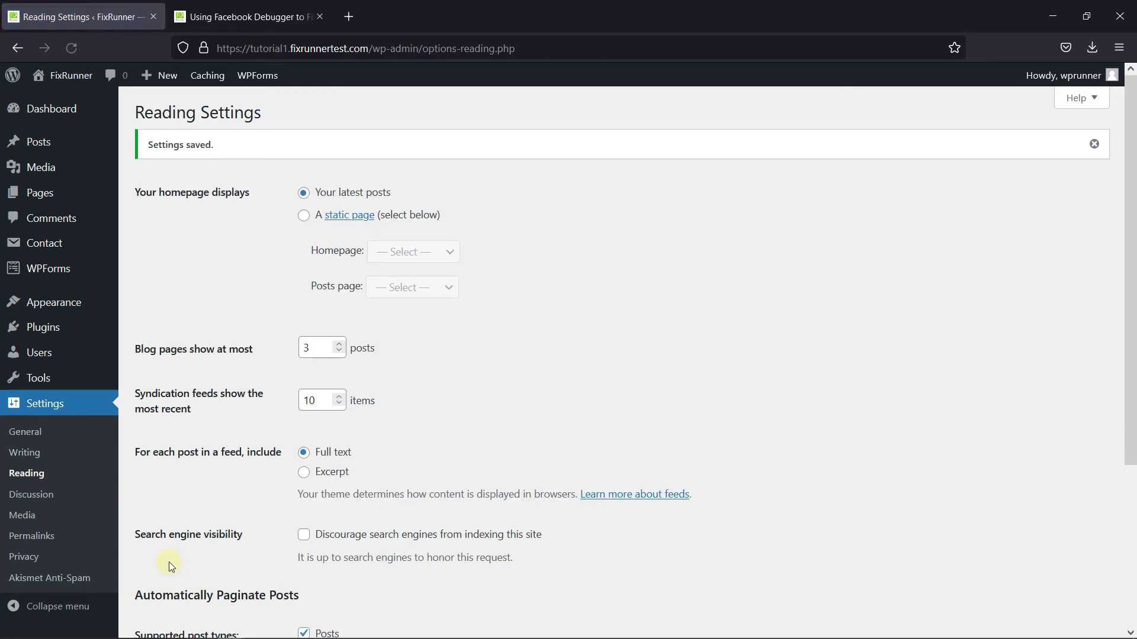
- Reload the live Facebook Debugger article and open page 1 from its 1–5 page links
{"action": "left_click", "coordinate": [253, 16]}
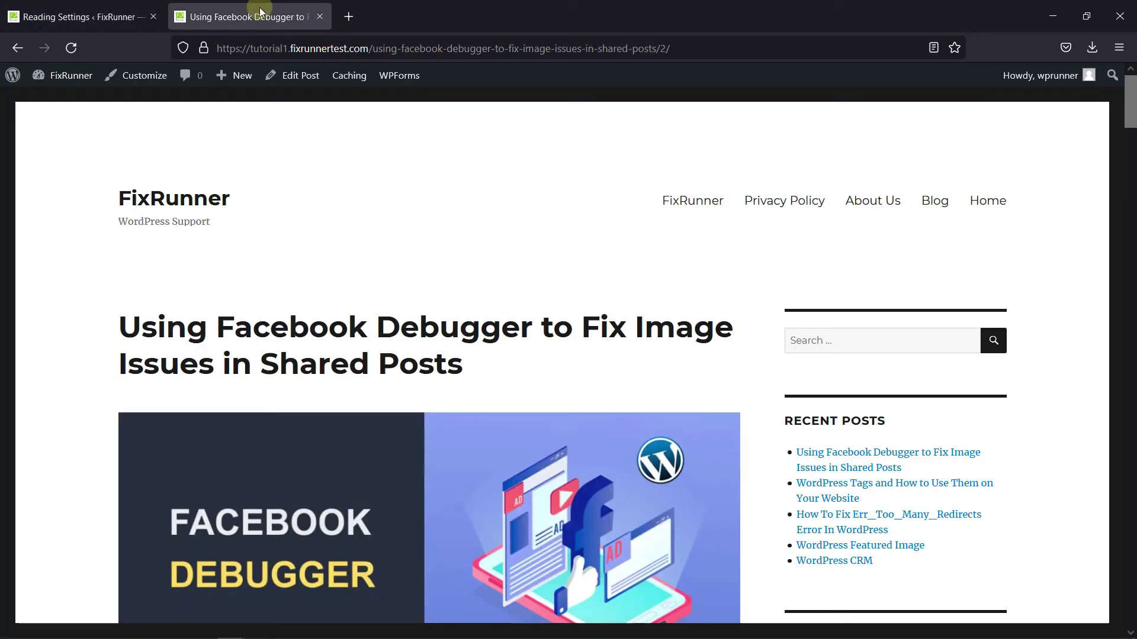
{"action": "left_click", "coordinate": [73, 47]}
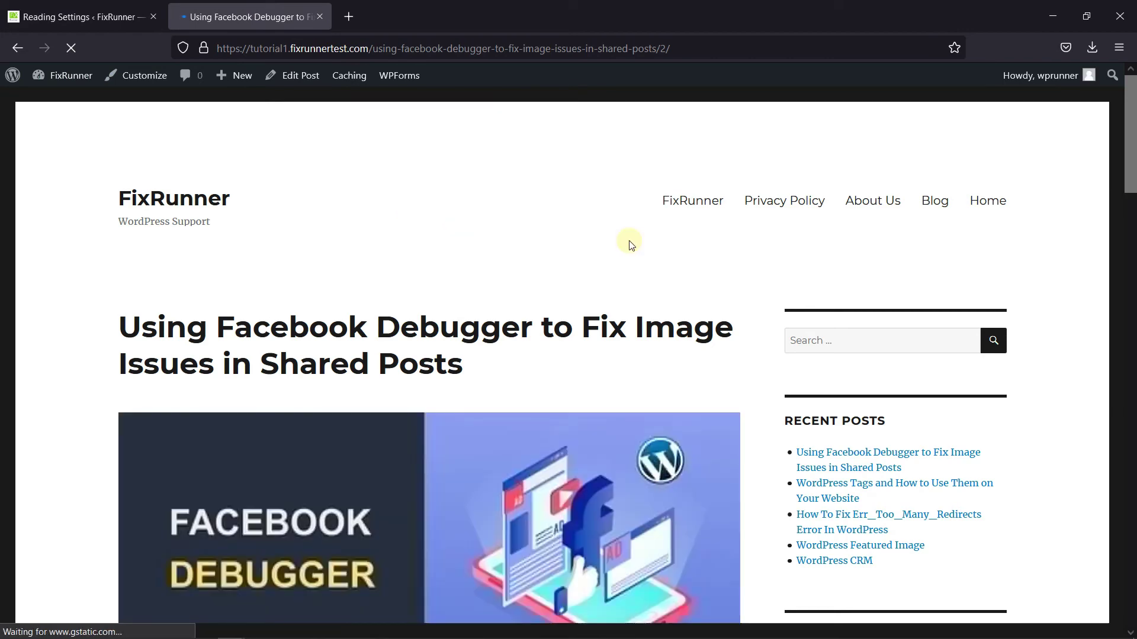
{"action": "scroll", "coordinate": [628, 241], "scroll_direction": "down", "scroll_amount": 5}
{"action": "scroll", "coordinate": [628, 242], "scroll_direction": "down", "scroll_amount": 5}
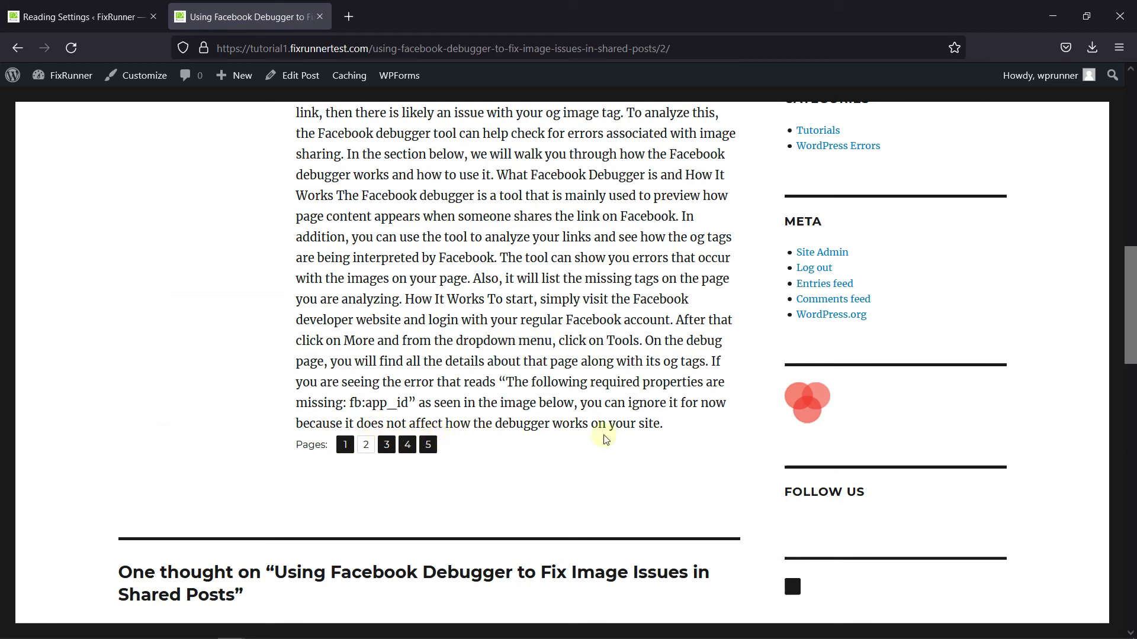
{"action": "scroll", "coordinate": [614, 451], "scroll_direction": "up", "scroll_amount": 2}
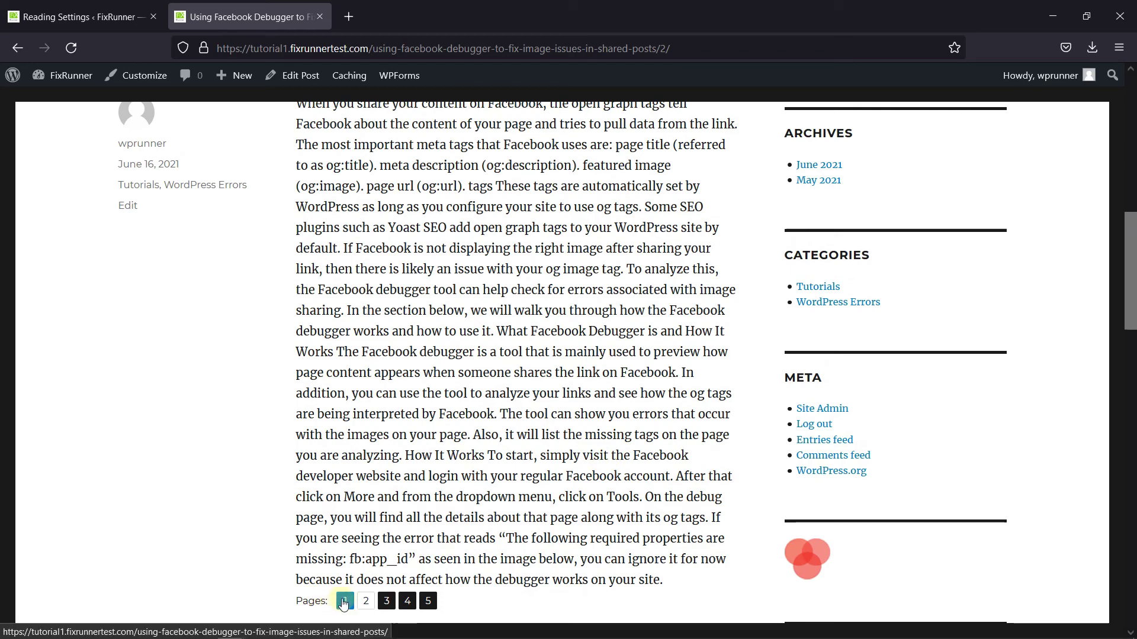
{"action": "left_click", "coordinate": [345, 602]}
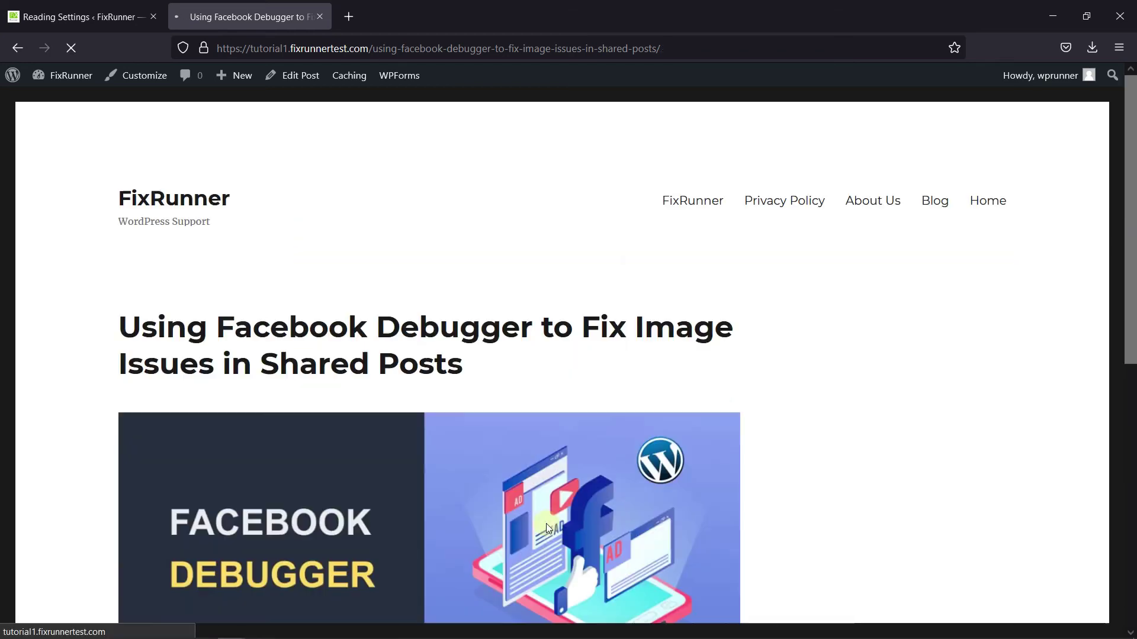
{"action": "scroll", "coordinate": [601, 483], "scroll_direction": "down", "scroll_amount": 5}
{"action": "scroll", "coordinate": [600, 482], "scroll_direction": "down", "scroll_amount": 5}
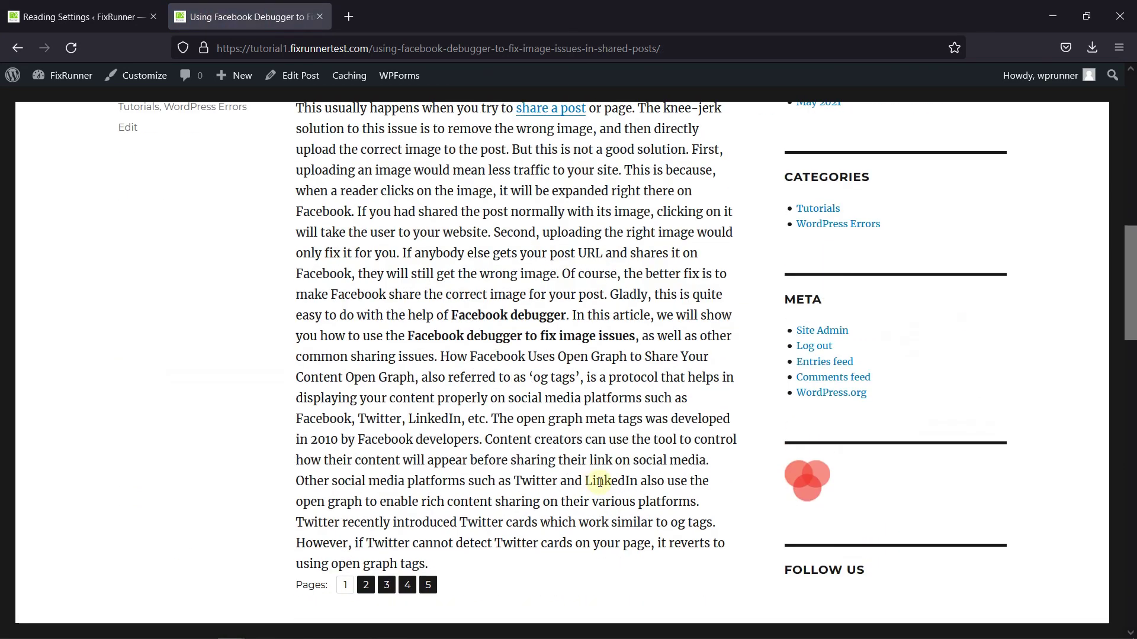